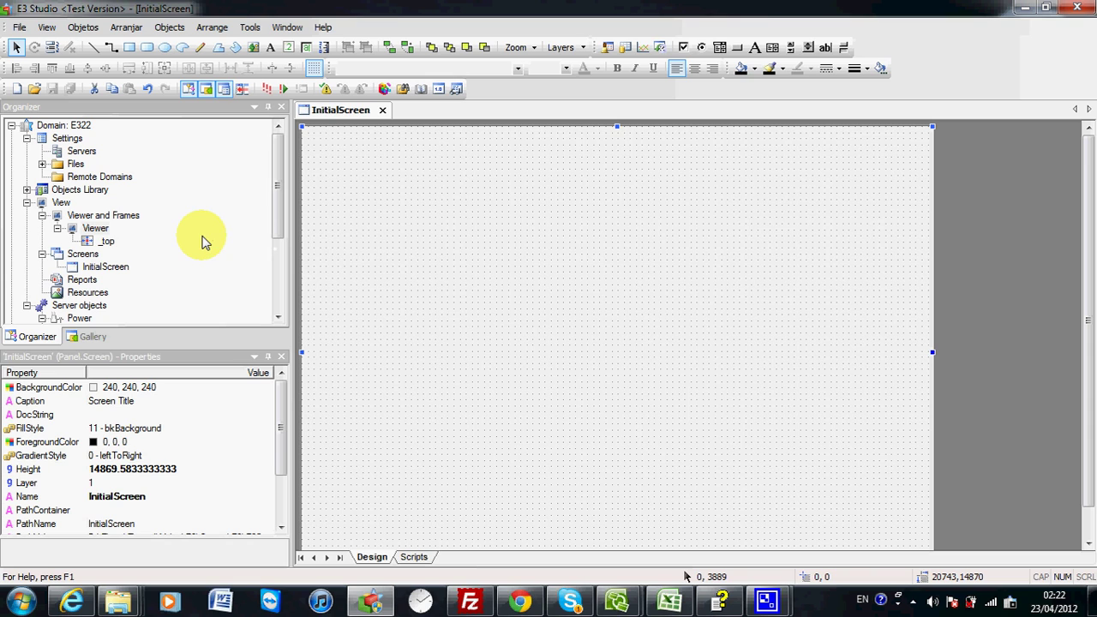
Open E3 Admin's Domain Configuration from the tray menu and enable Hot-StandBy.
left_click_drag(274, 197, 433, 230)
right_click(1009, 602)
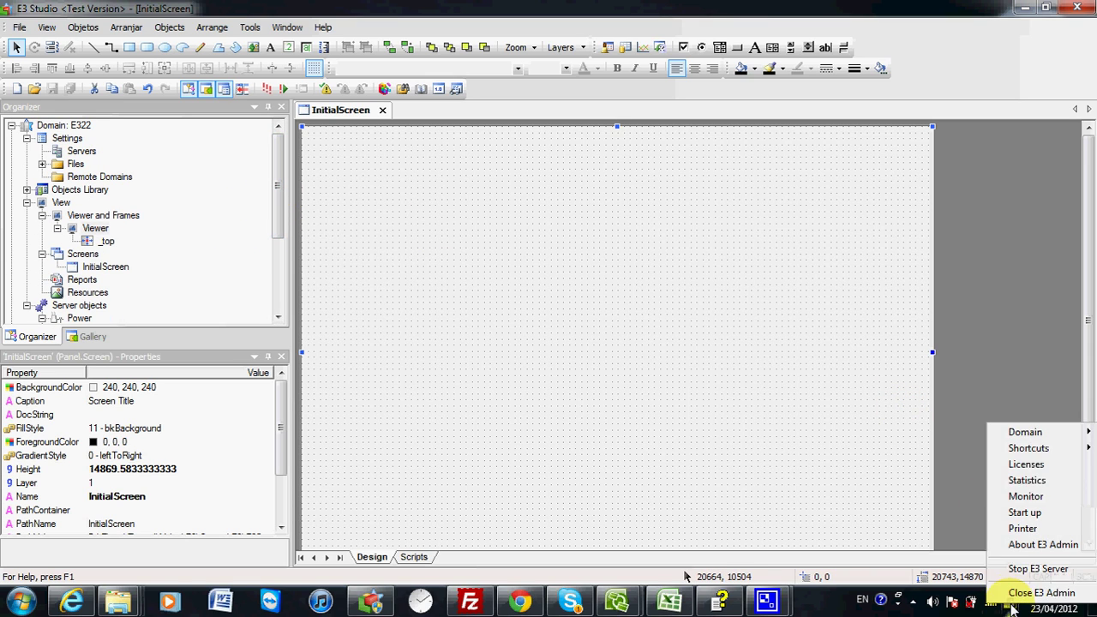
mouse_move(1028, 439)
left_click(957, 435)
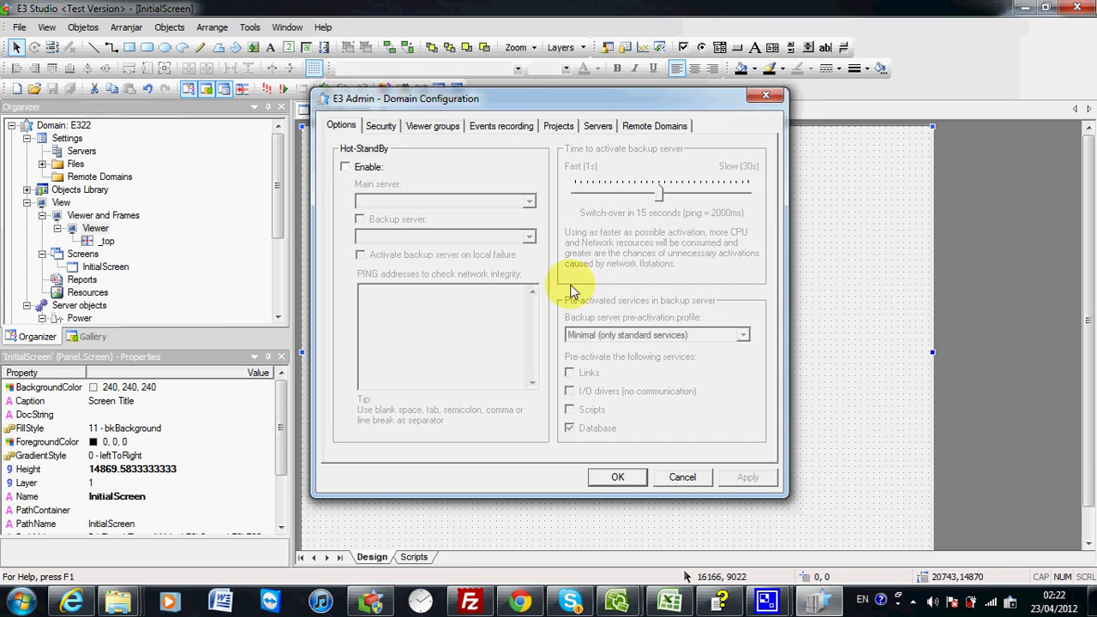
left_click_drag(503, 100, 546, 104)
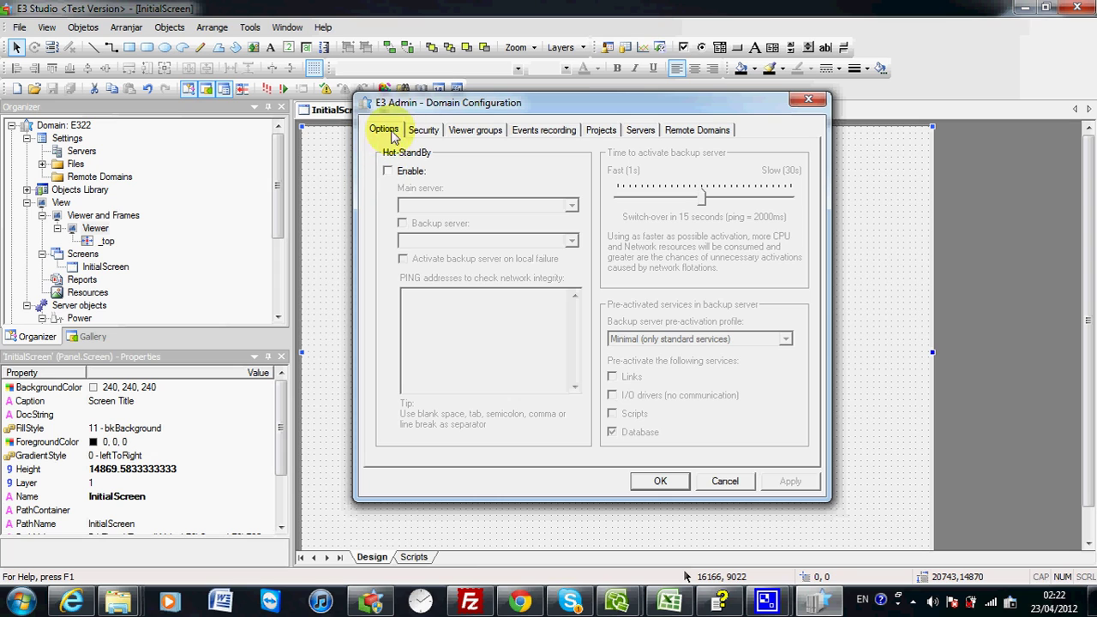
left_click(389, 173)
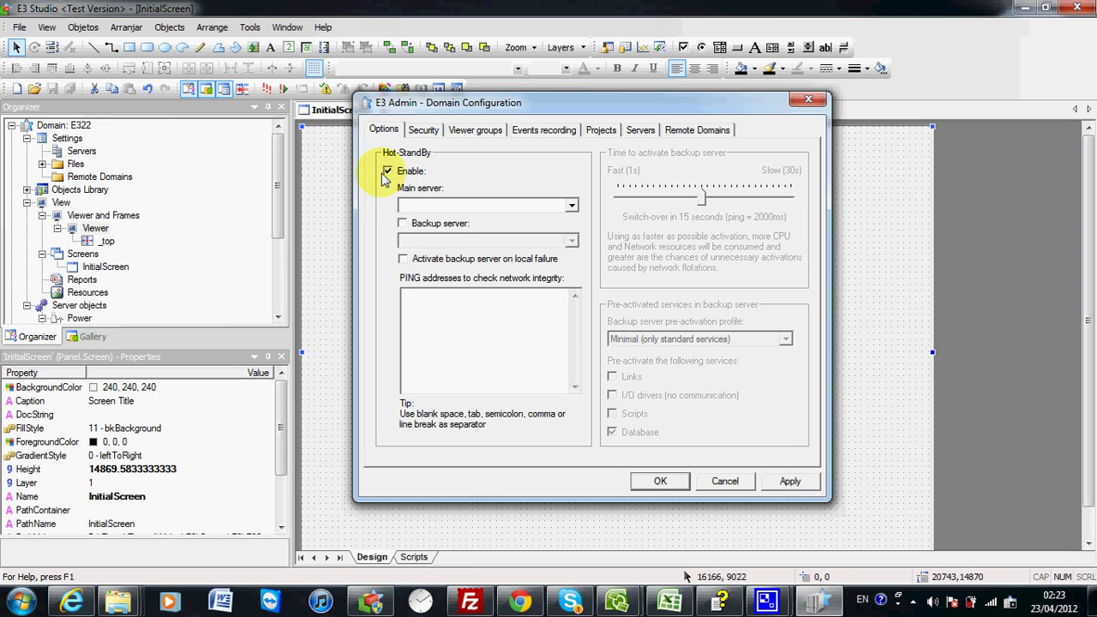
left_click(400, 206)
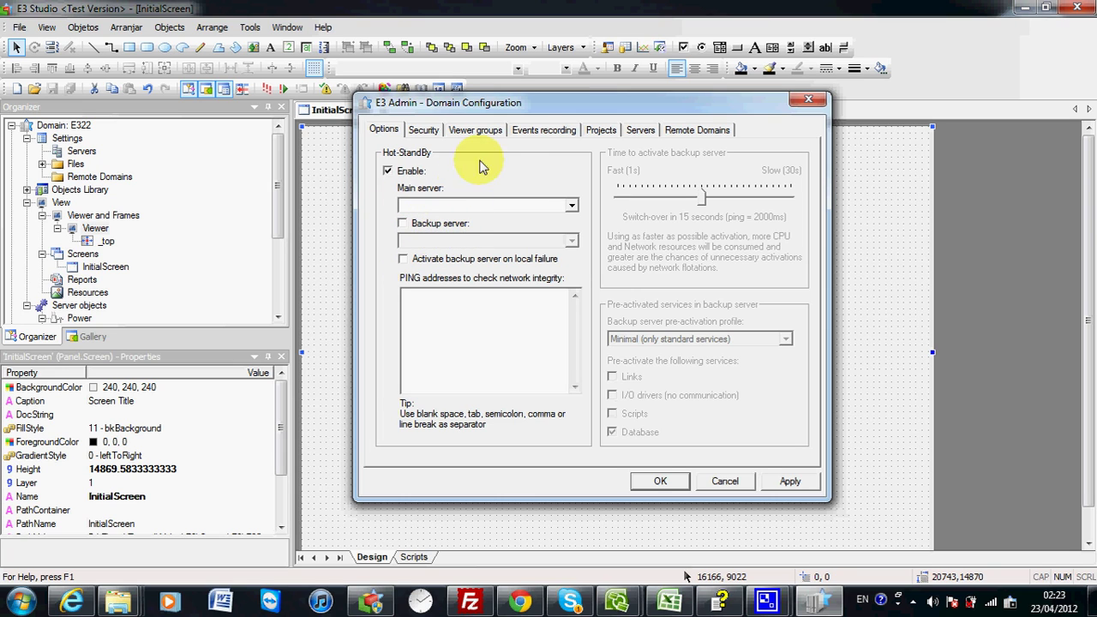
Add servers MAIN_SERVER (\MAIN_SERVER_PC) and BACKUP_SERVER (\BACKUP_SERVER_PC), fixing the missing underscore.
left_click(634, 132)
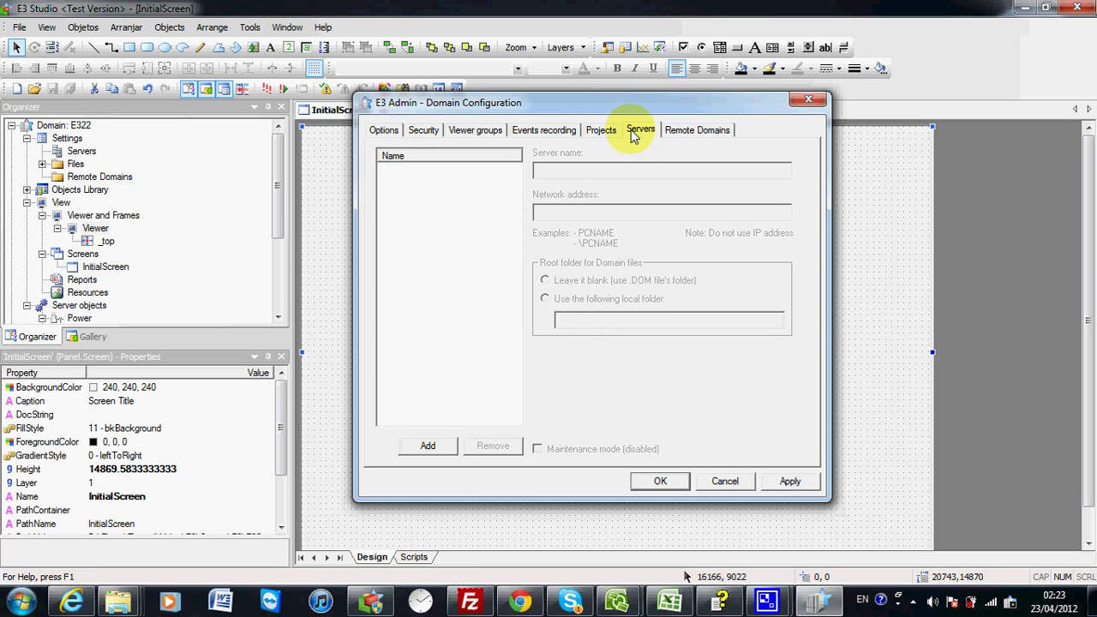
left_click(427, 446)
left_click(573, 212)
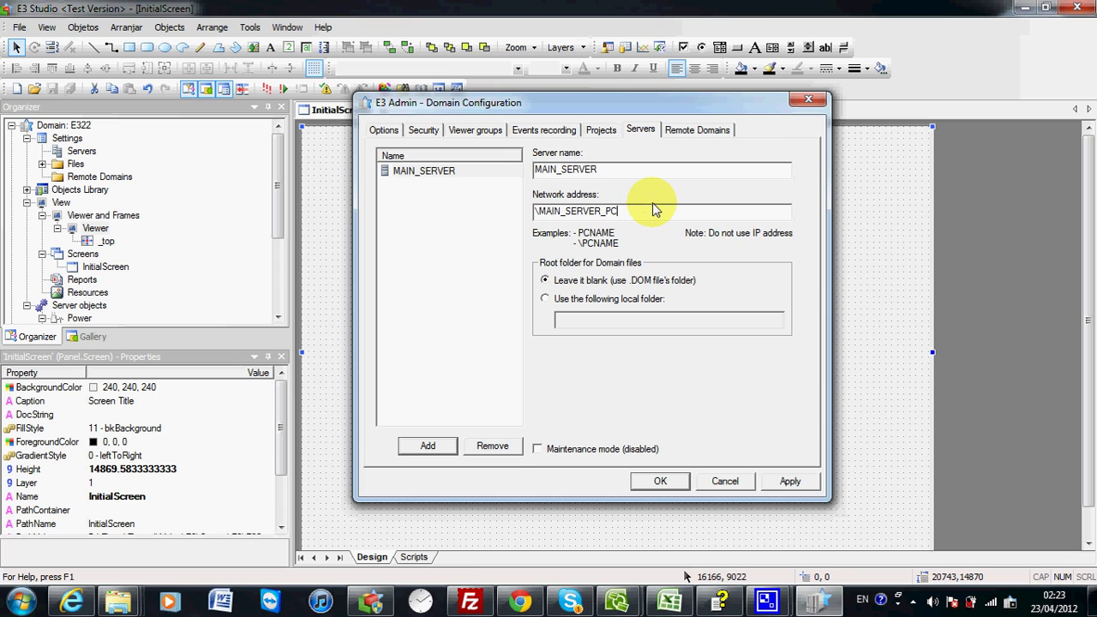
left_click(429, 444)
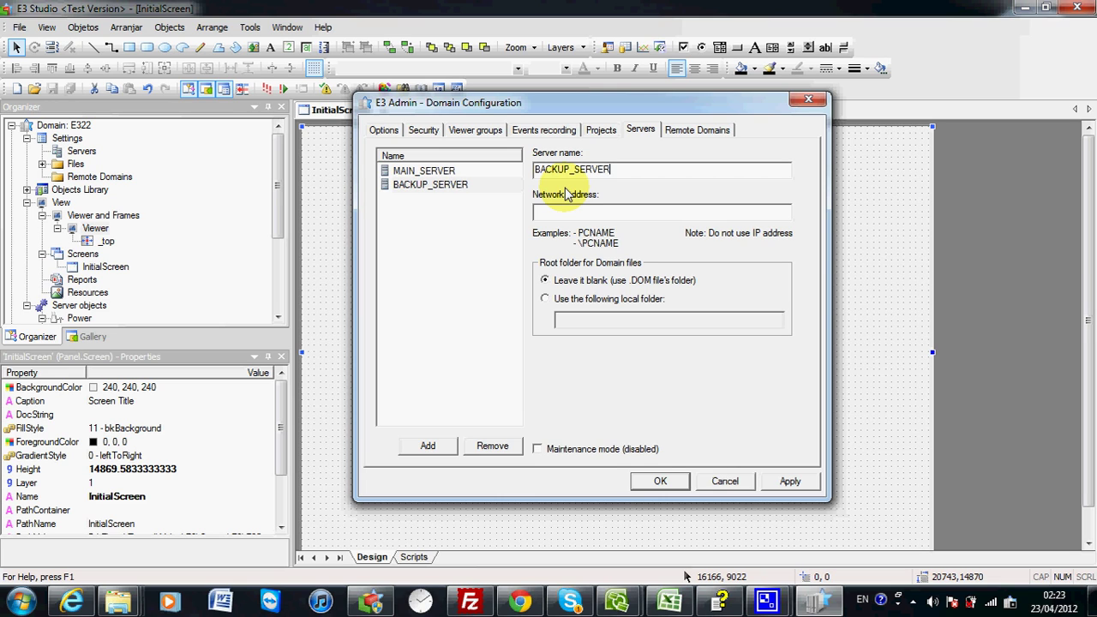
left_click(569, 212)
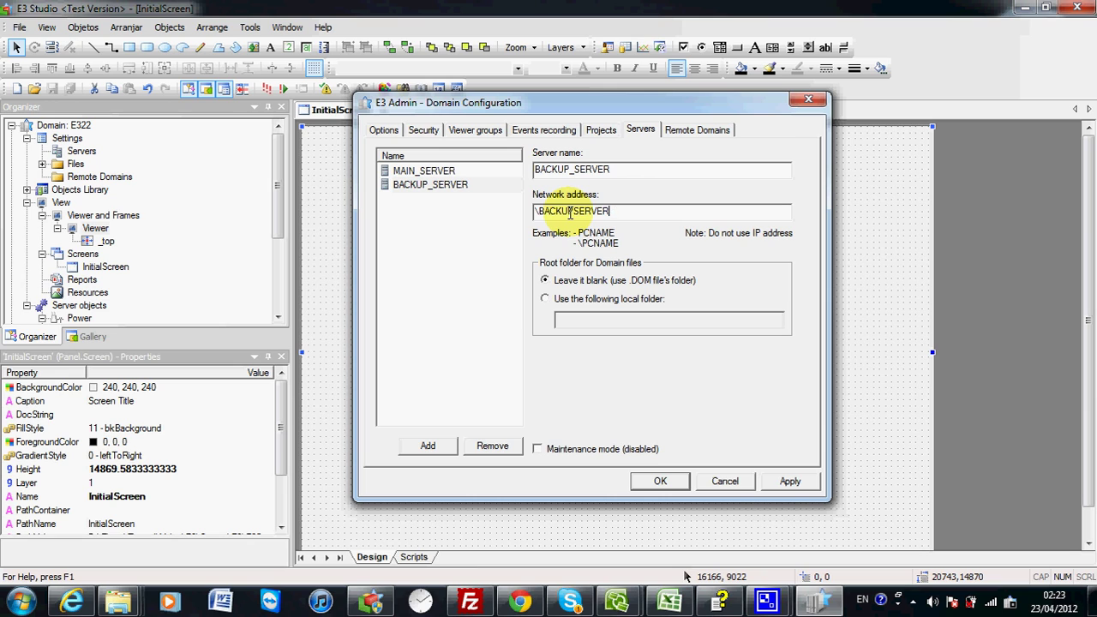
left_click(570, 213)
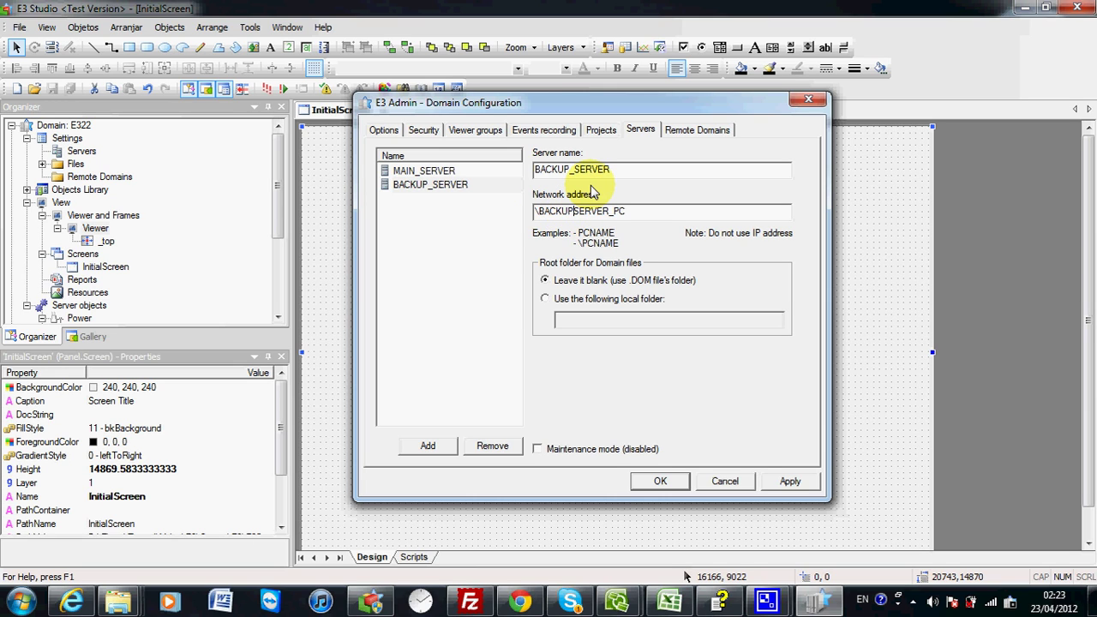
type("_")
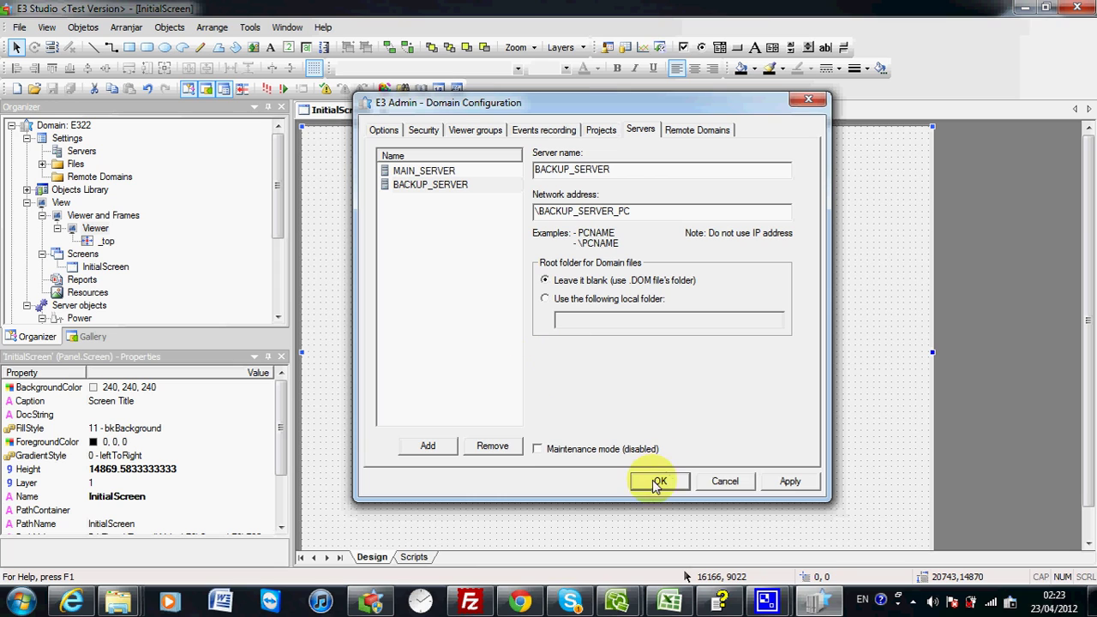
Apply the two server definitions, compare their saved entries, and return to Options.
left_click(778, 481)
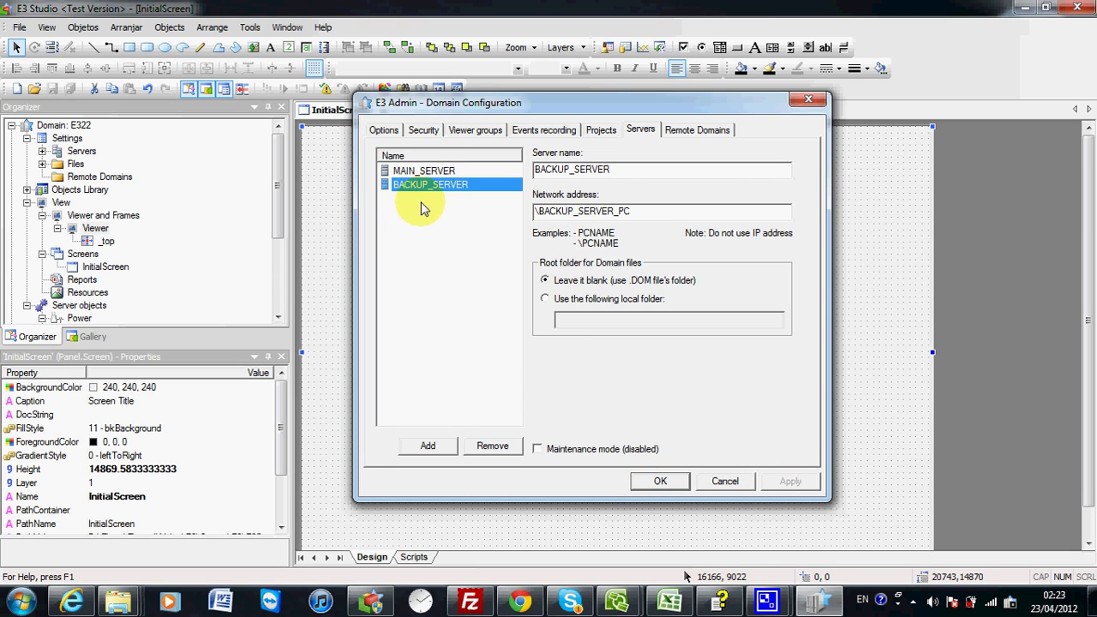
left_click(436, 173)
left_click(435, 184)
left_click(436, 174)
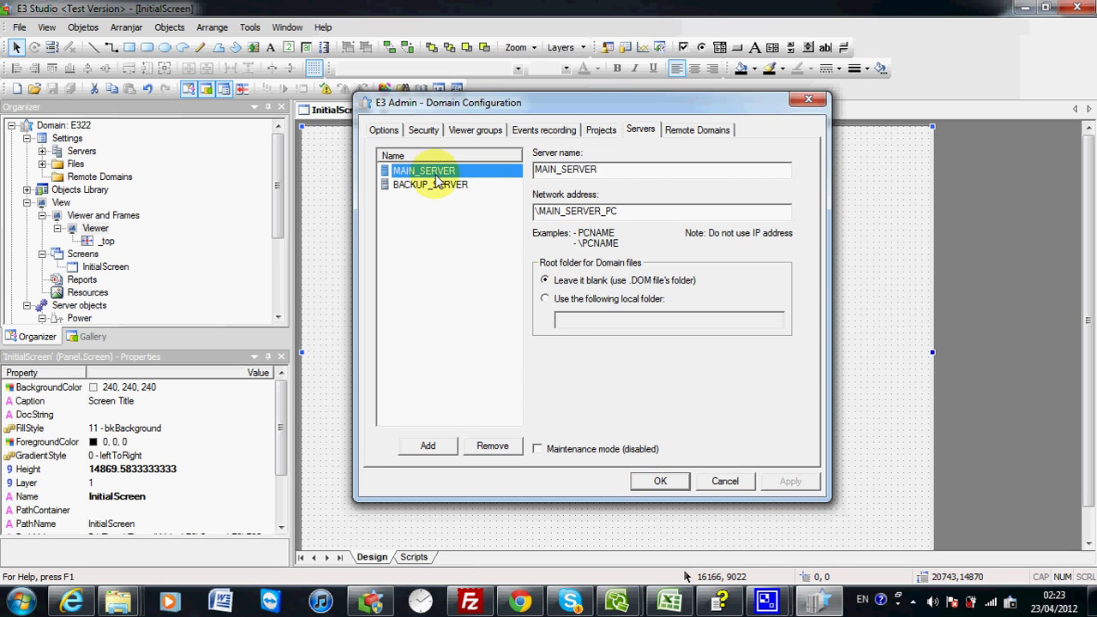
left_click(437, 186)
left_click(437, 171)
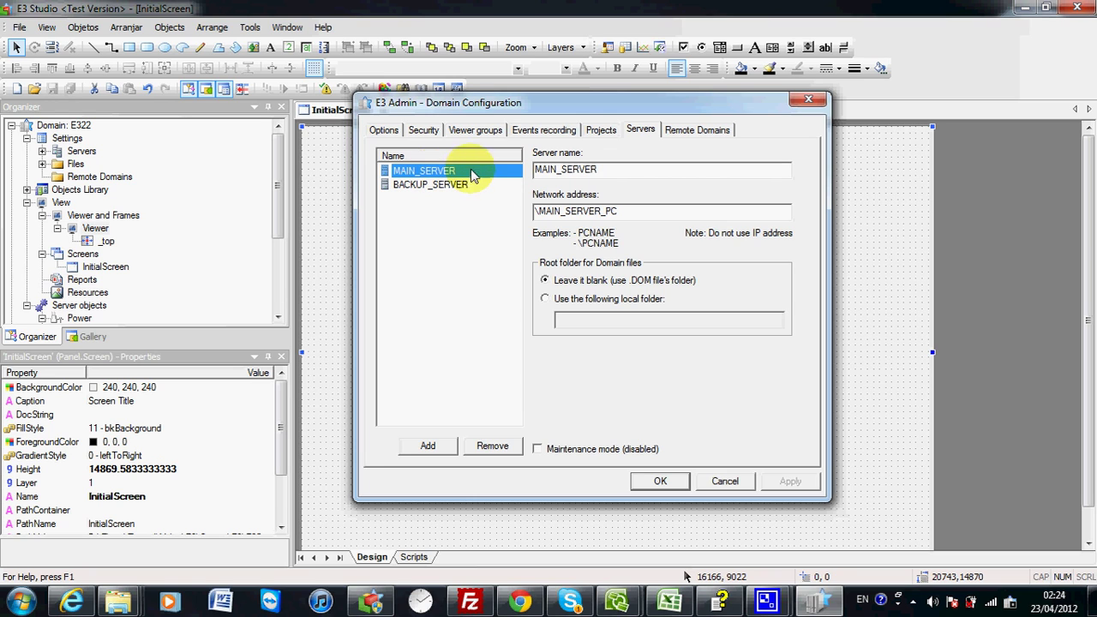
left_click(395, 139)
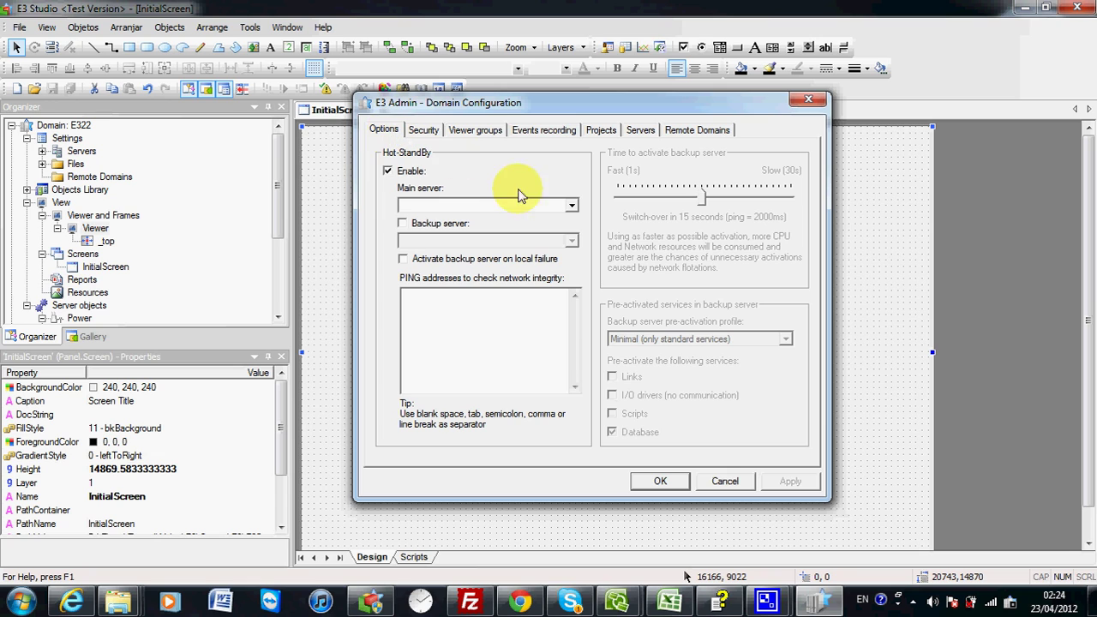
Set MAIN_SERVER as main server and enable BACKUP_SERVER as backup, leaving local-failure activation off.
left_click(566, 207)
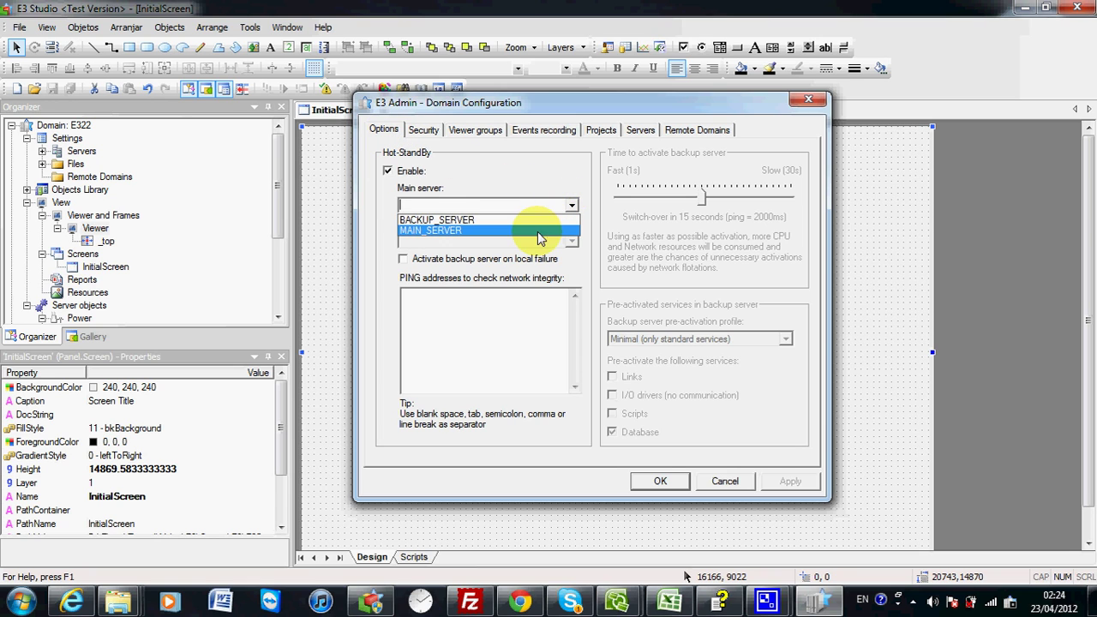
left_click(538, 231)
left_click(432, 222)
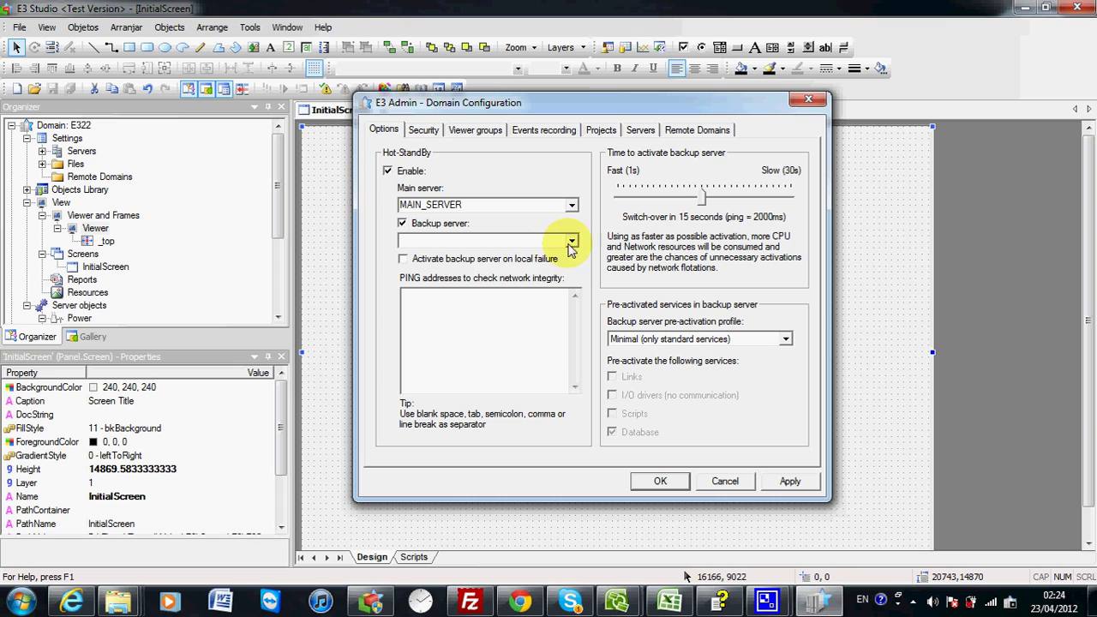
left_click(570, 241)
left_click(505, 256)
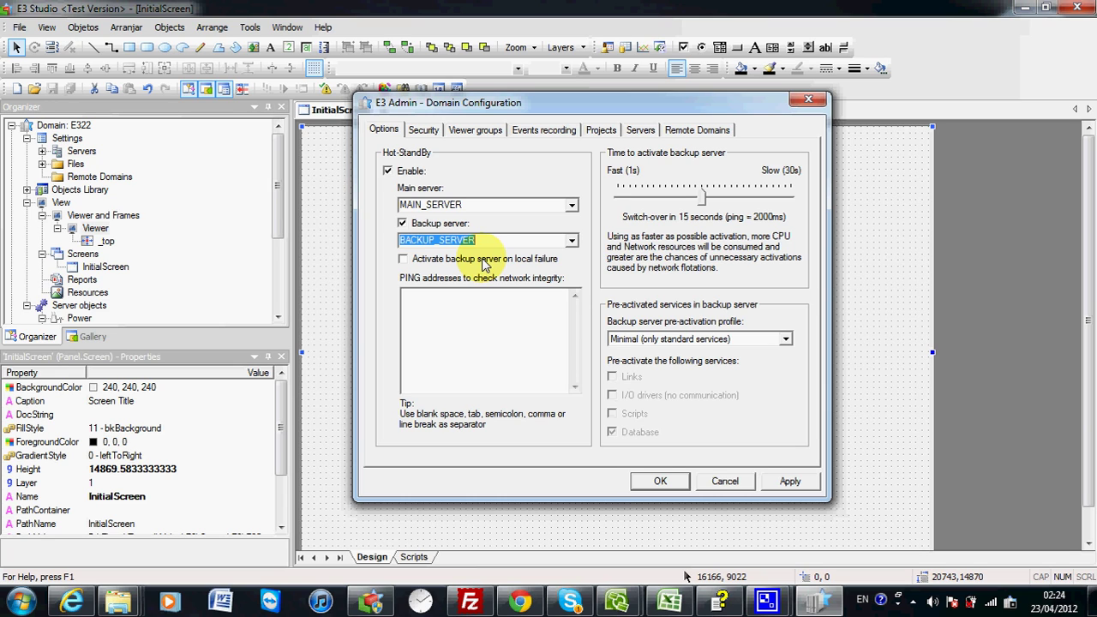
left_click(403, 260)
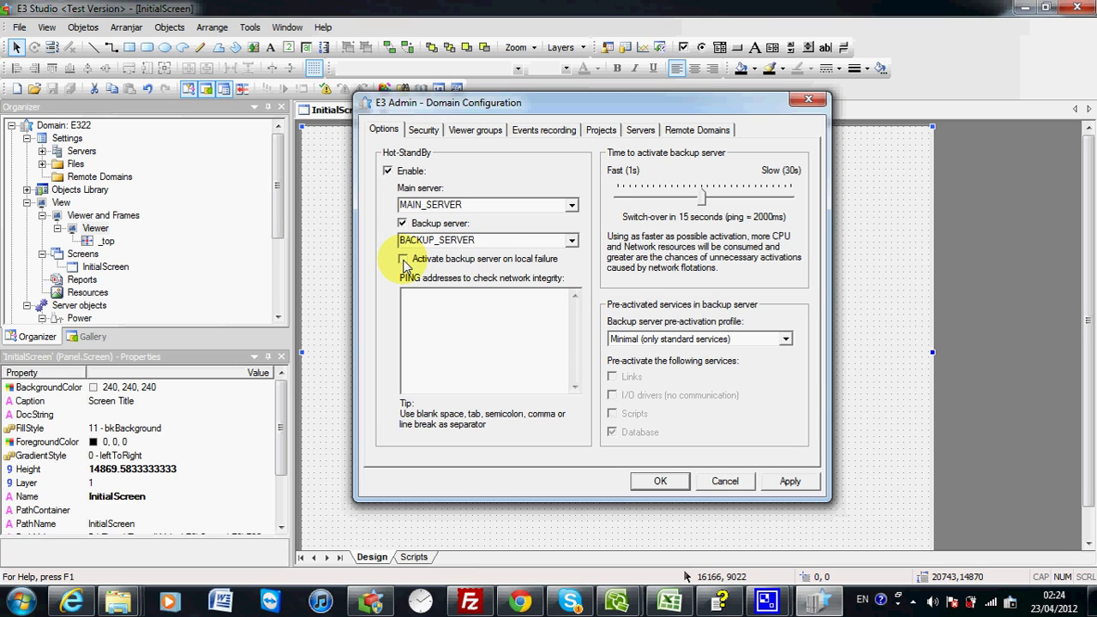
left_click(404, 260)
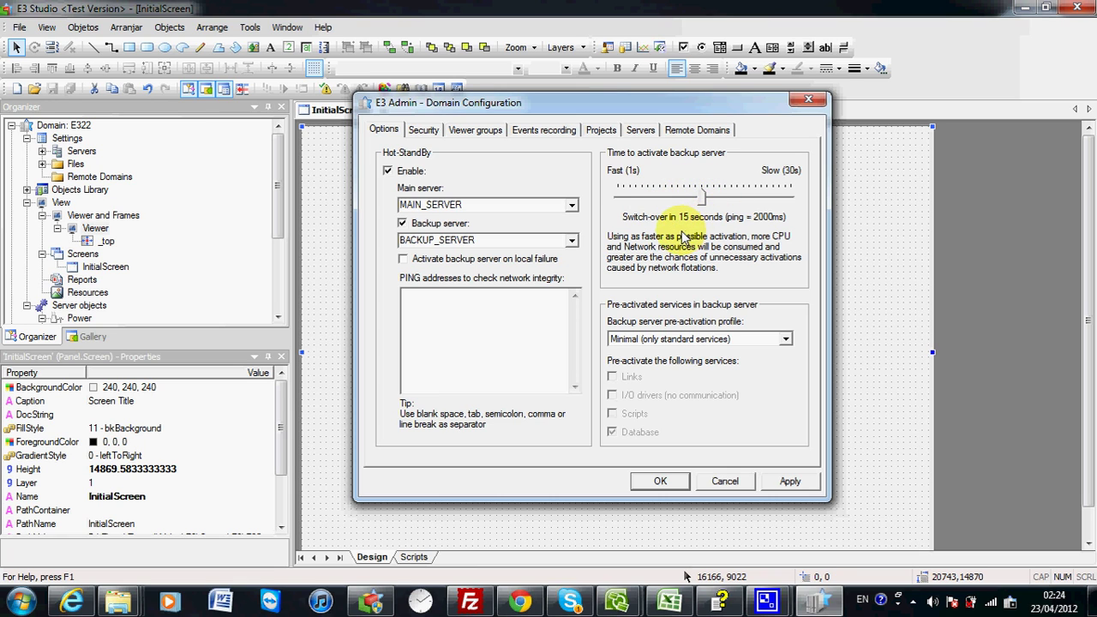
Review both entries in the Servers list, then go back to Options and switch to the User's Manual.
left_click(640, 130)
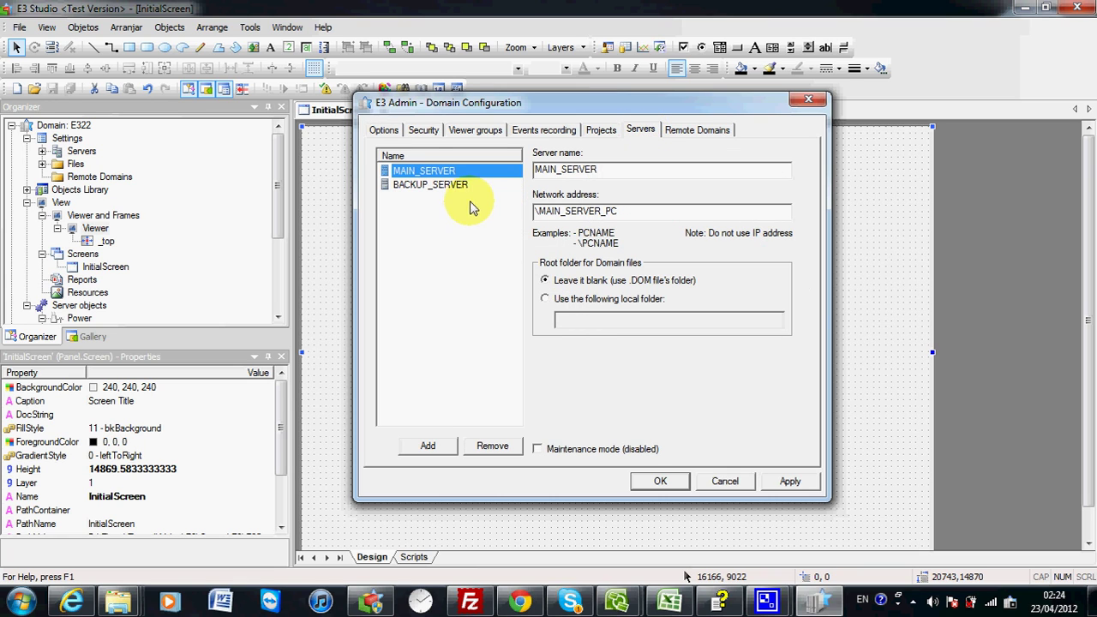
key("Up")
key("Down")
key("Up")
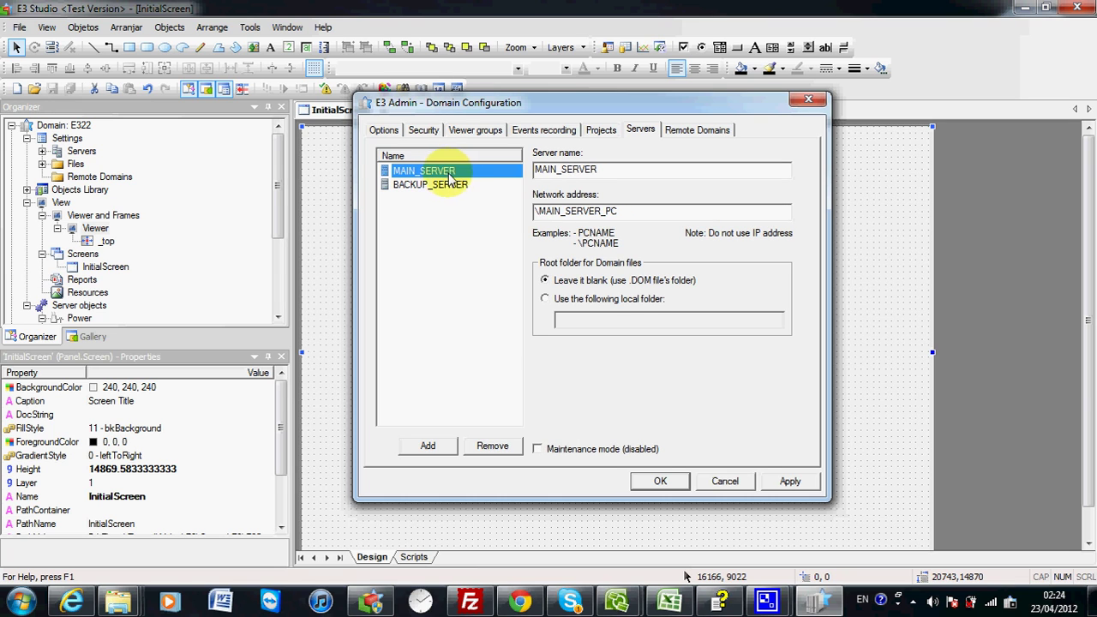
left_click(385, 129)
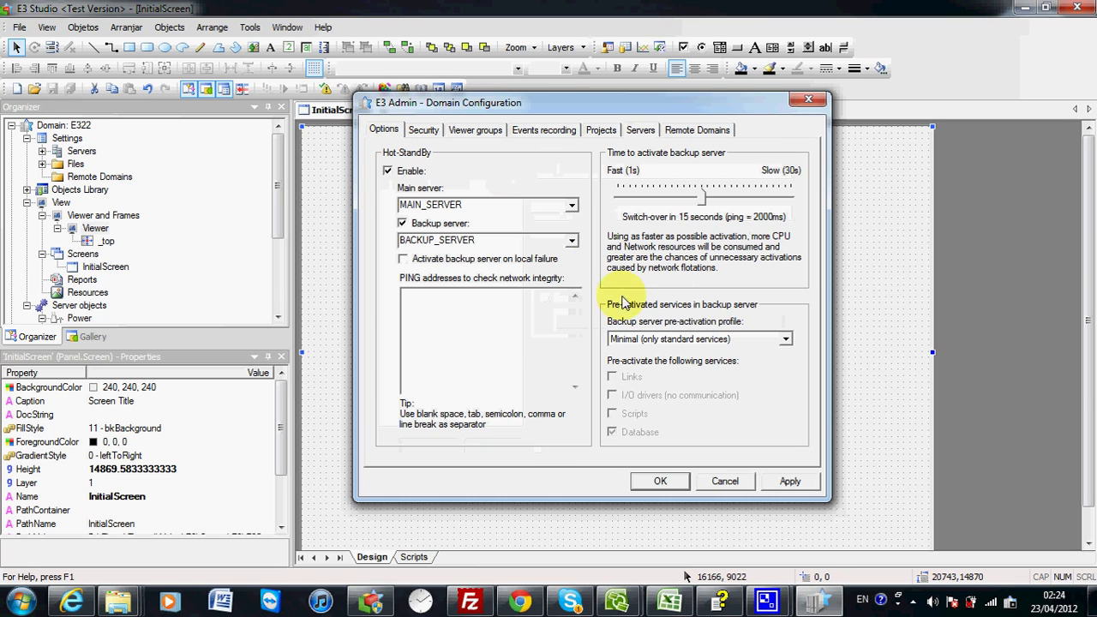
left_click(718, 604)
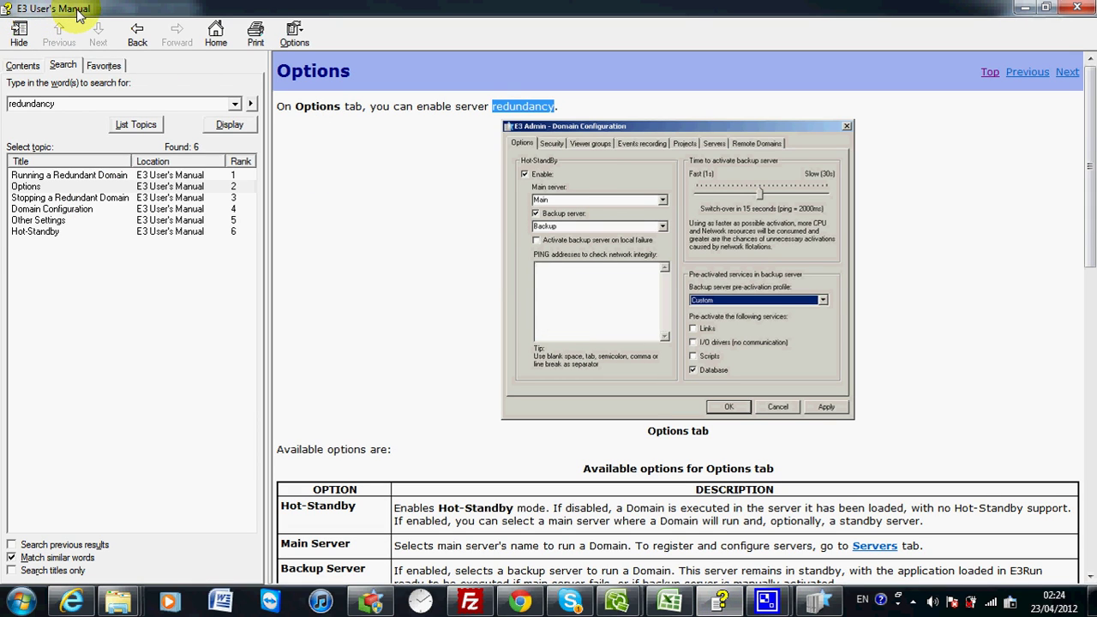
Open the Options topic from the 'redundancy' search results to read about Hot-Standby settings.
double_click(38, 104)
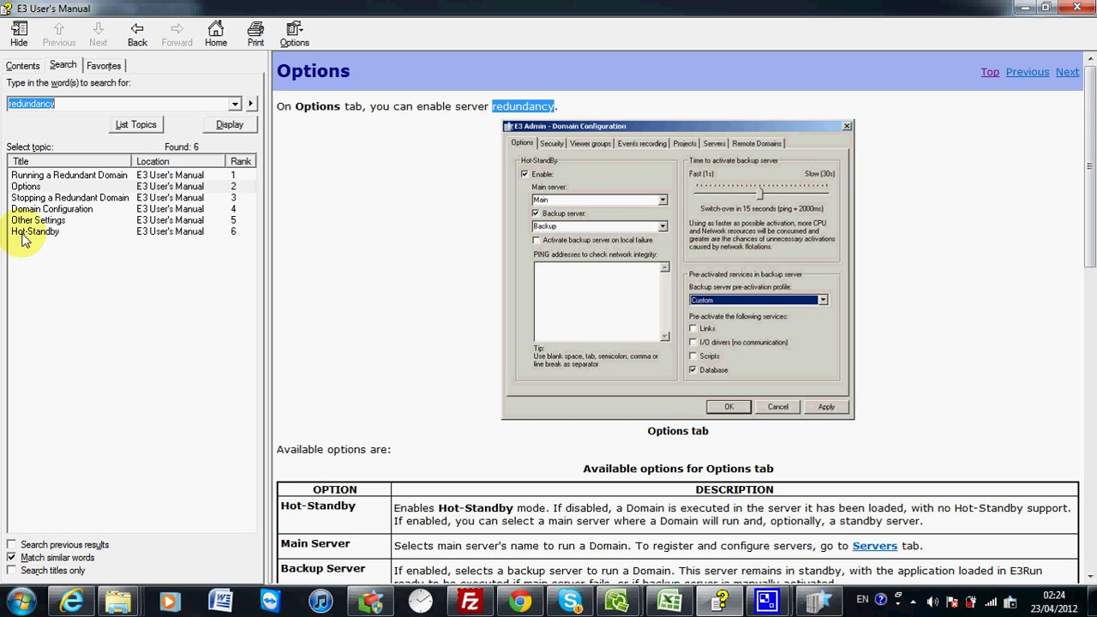
left_click(28, 187)
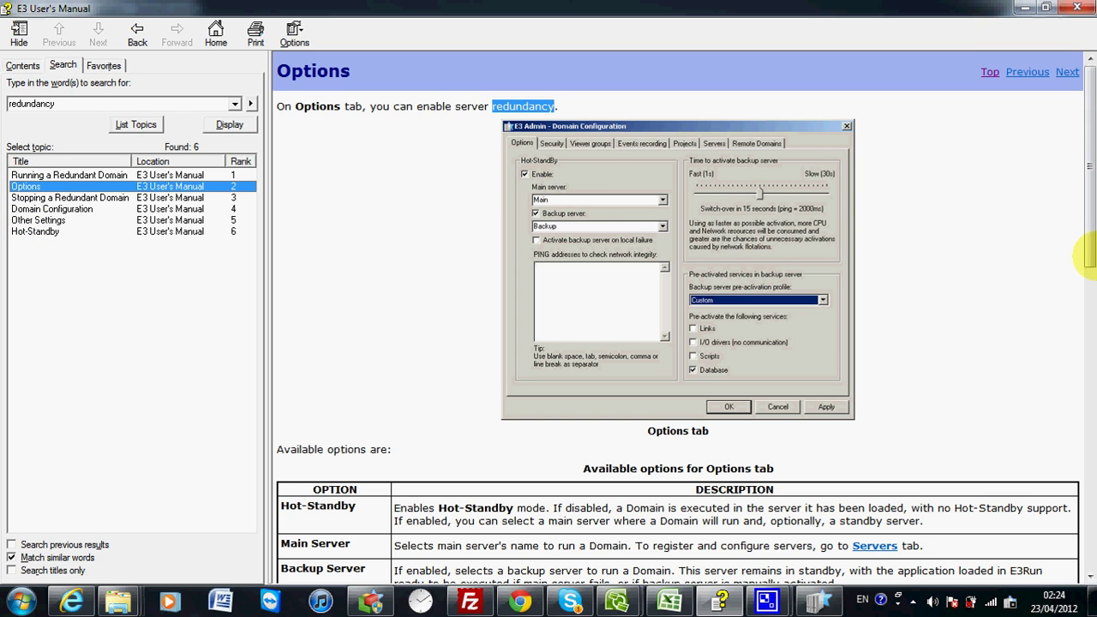